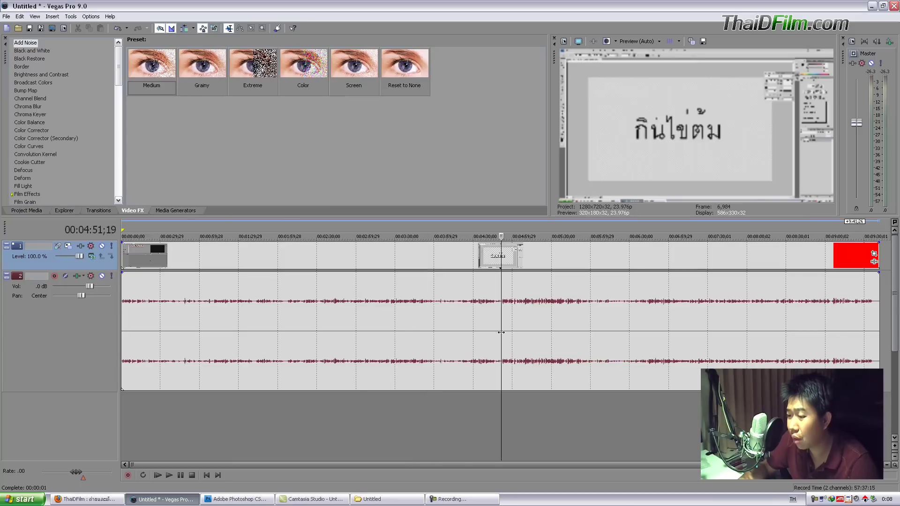
Step: Play a bit of the original sound and turn on Normalize for the audio event on track 2
{"action": "key", "text": "space"}
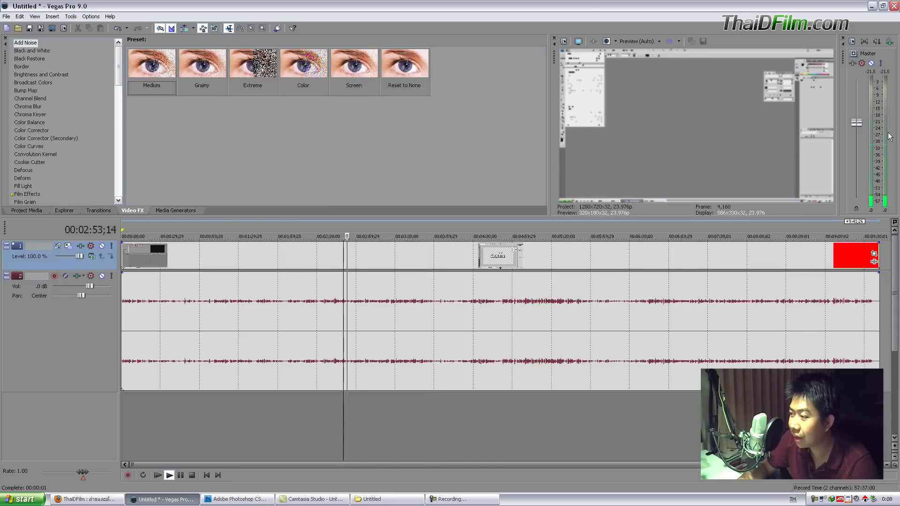
{"action": "key", "text": "space"}
{"action": "left_click", "coordinate": [327, 314]}
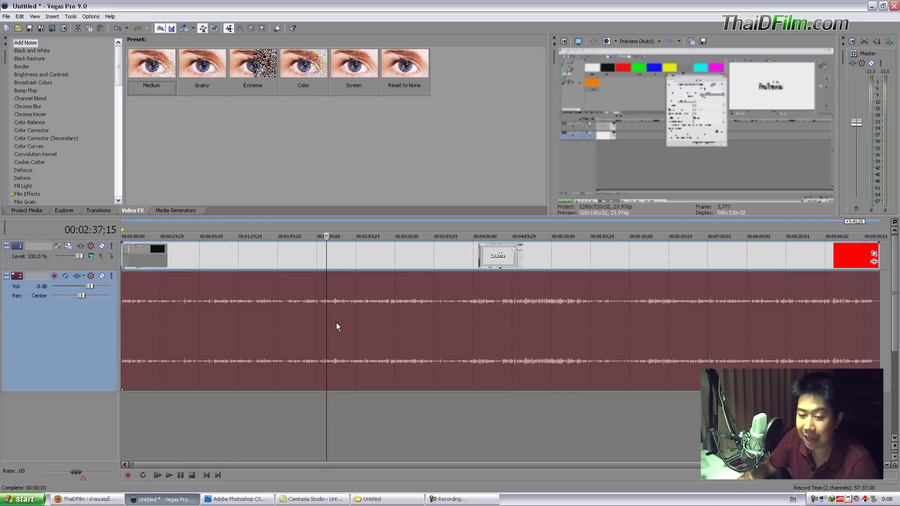
{"action": "right_click", "coordinate": [337, 323]}
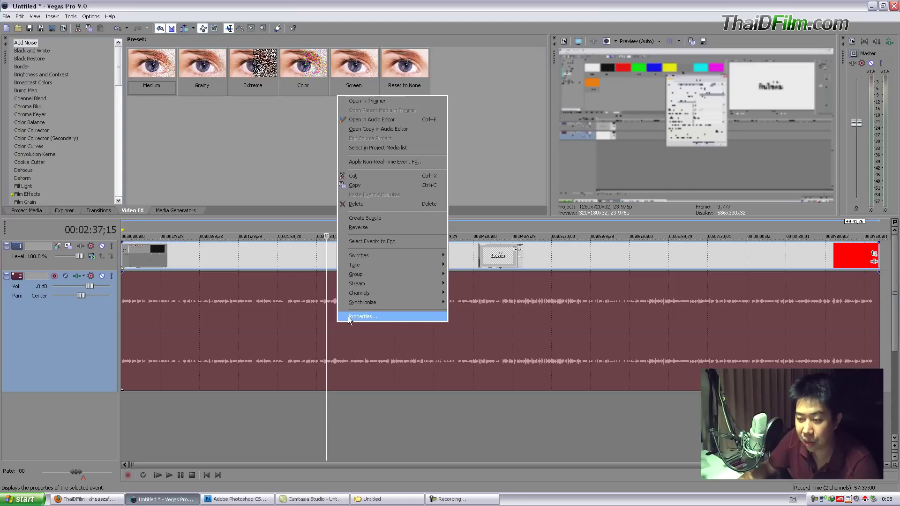
{"action": "mouse_move", "coordinate": [393, 255]}
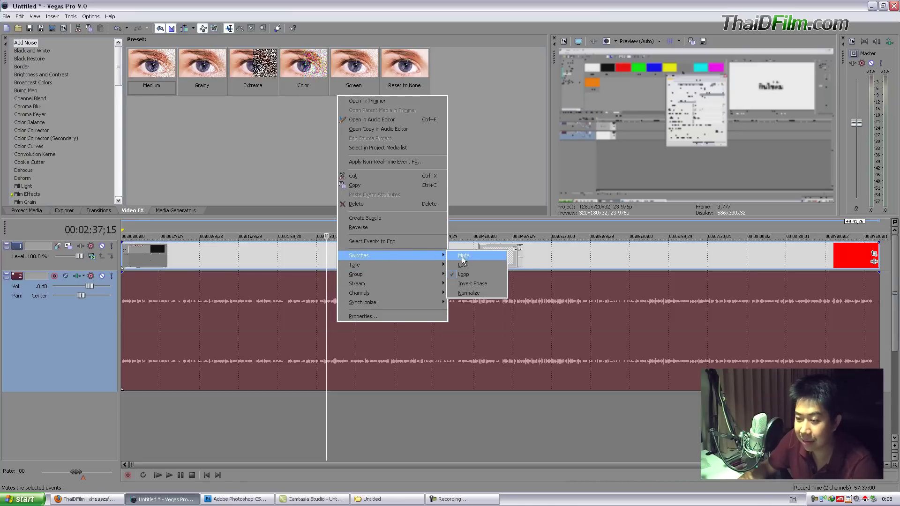
{"action": "left_click", "coordinate": [465, 295]}
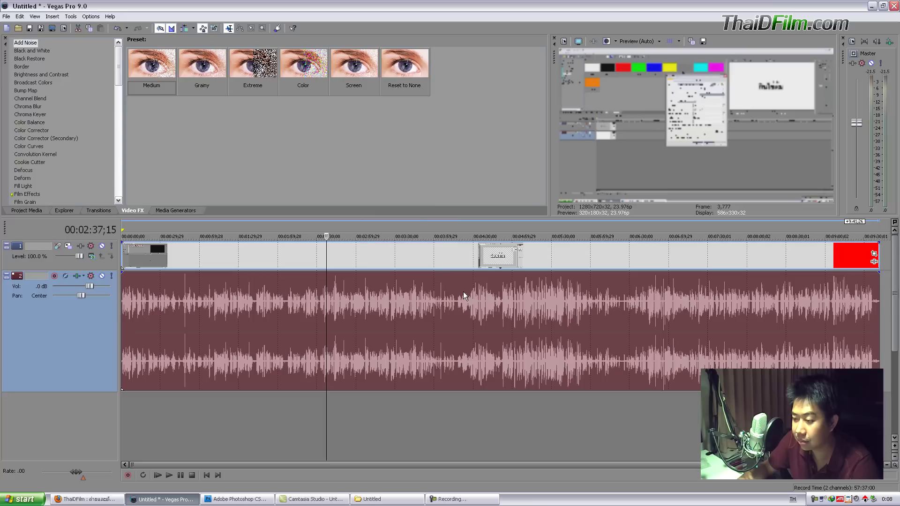
Step: Play the normalized audio from about 1:14 to hear its loudness
{"action": "left_click", "coordinate": [273, 318]}
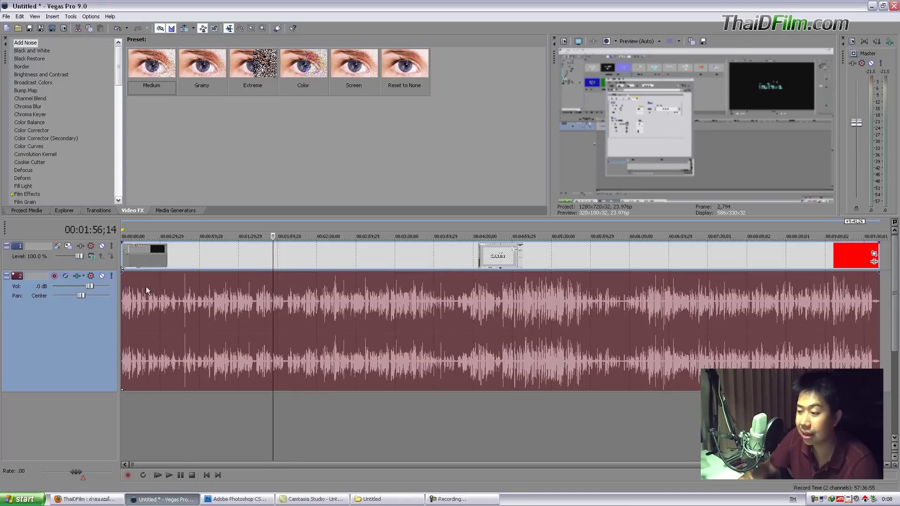
{"action": "left_click", "coordinate": [218, 413]}
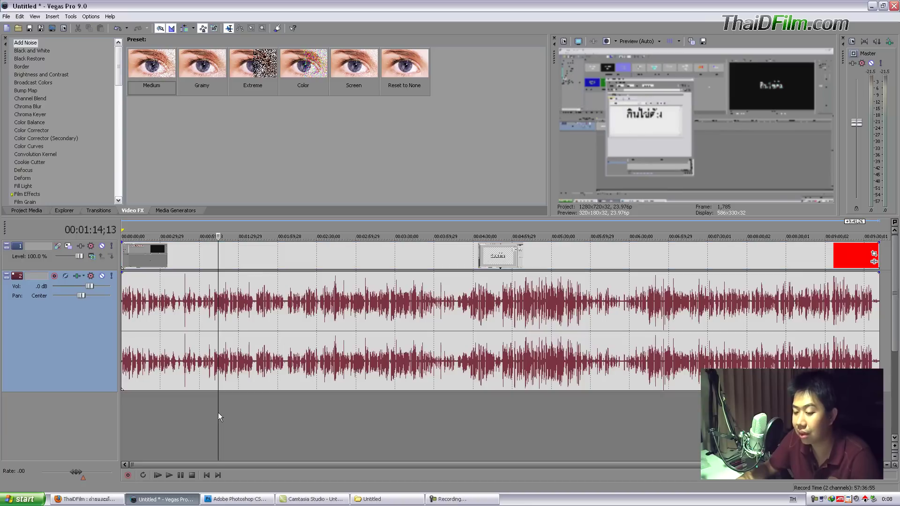
{"action": "key", "text": "space"}
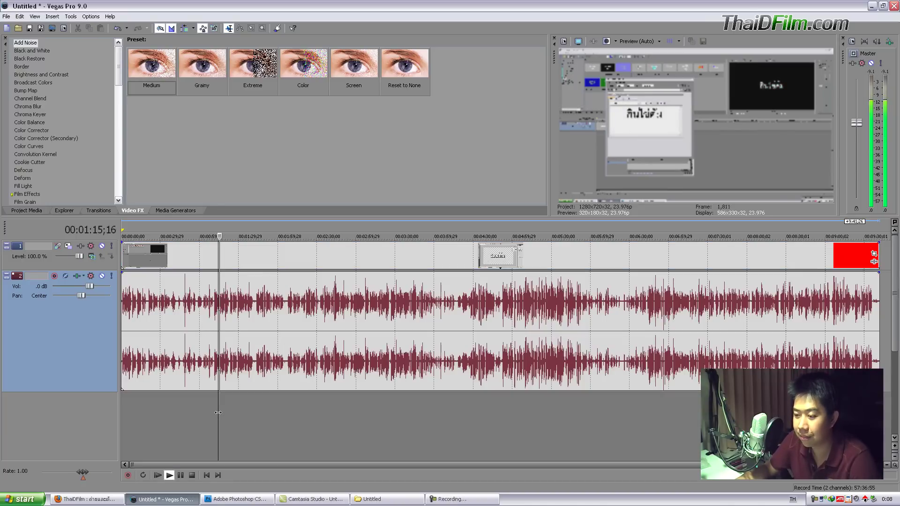
{"action": "key", "text": "space"}
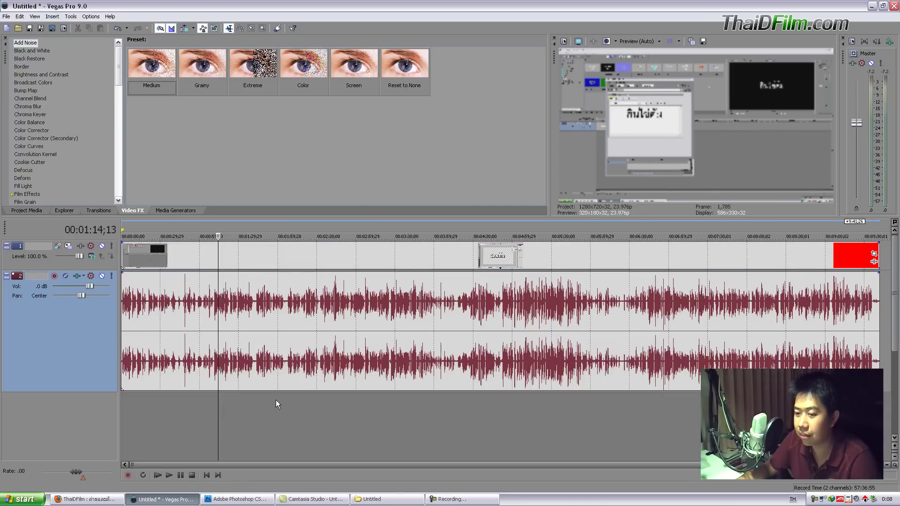
Step: Play the audio around the isolated waveform peak near 0:48 and the quieter speech from about 0:57
{"action": "left_click", "coordinate": [311, 406]}
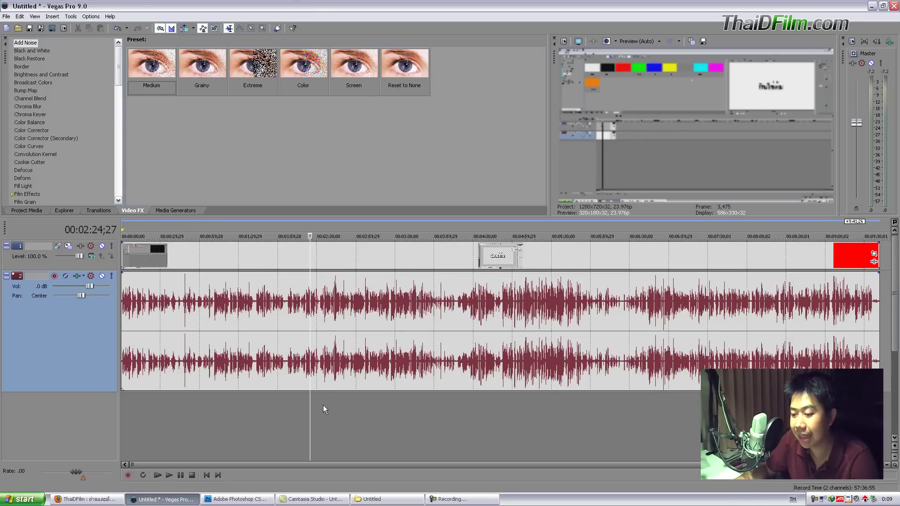
{"action": "left_click", "coordinate": [272, 399]}
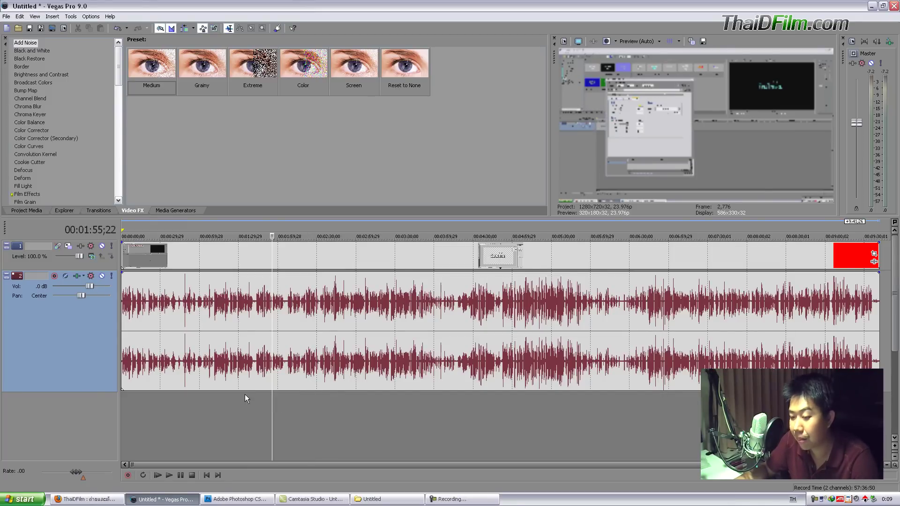
{"action": "scroll", "coordinate": [268, 391], "scroll_direction": "up", "scroll_amount": 1}
{"action": "scroll", "coordinate": [269, 393], "scroll_direction": "up", "scroll_amount": 2}
{"action": "left_click", "coordinate": [362, 397]}
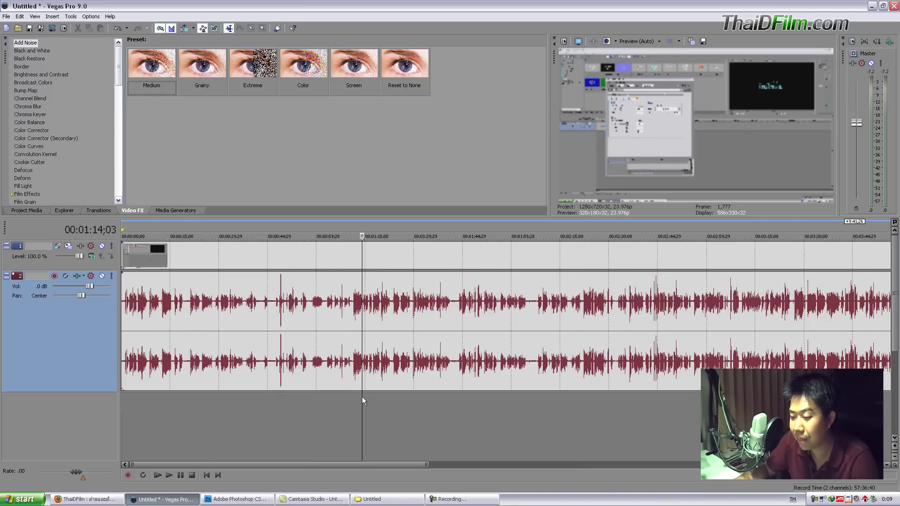
{"action": "left_click", "coordinate": [278, 393]}
{"action": "key", "text": "space"}
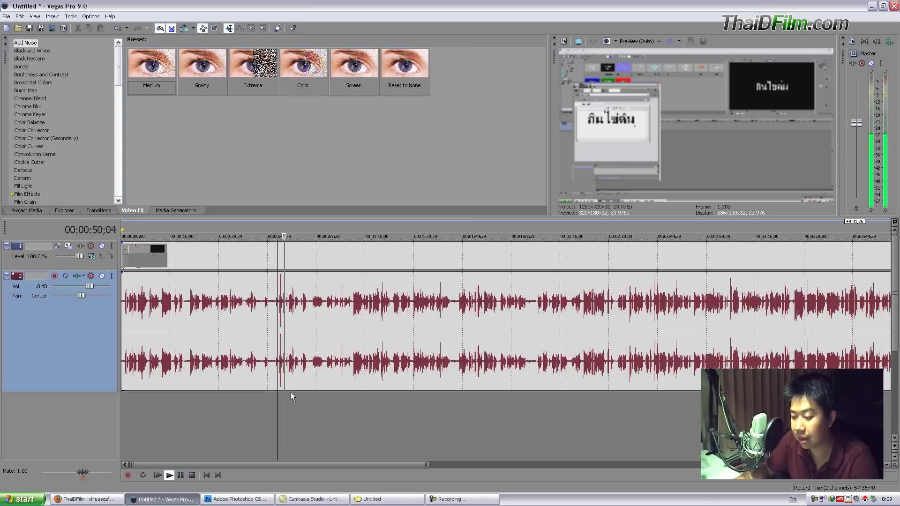
{"action": "key", "text": "space"}
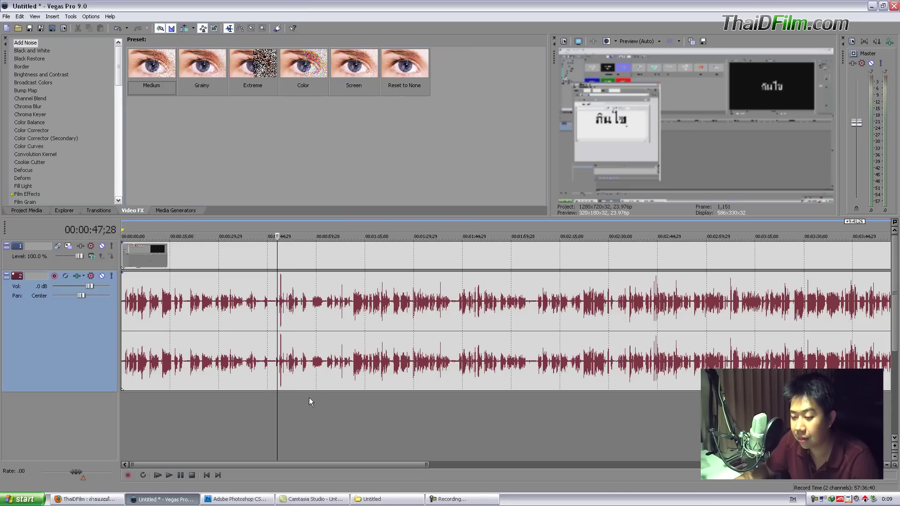
{"action": "left_click", "coordinate": [309, 398]}
{"action": "key", "text": "space"}
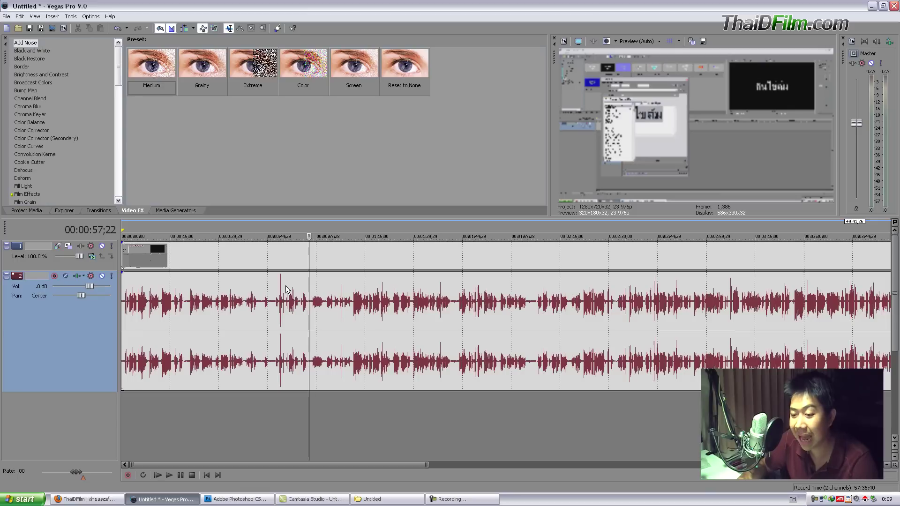
Step: Remove Track Compressor from track 2's audio effects and set Track EQ band 2 to about -6.8 dB at 231 Hz
{"action": "left_click", "coordinate": [336, 409]}
{"action": "left_click", "coordinate": [362, 403]}
{"action": "left_click", "coordinate": [78, 277]}
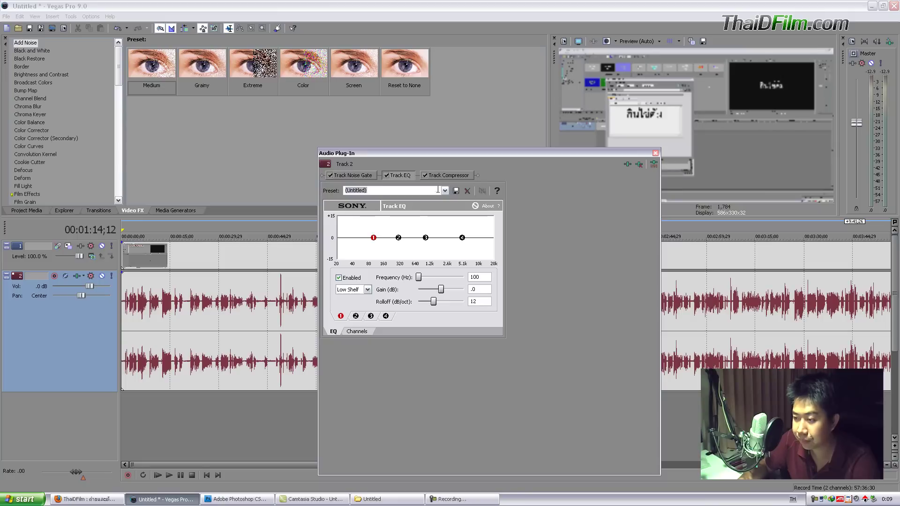
{"action": "left_click", "coordinate": [449, 175]}
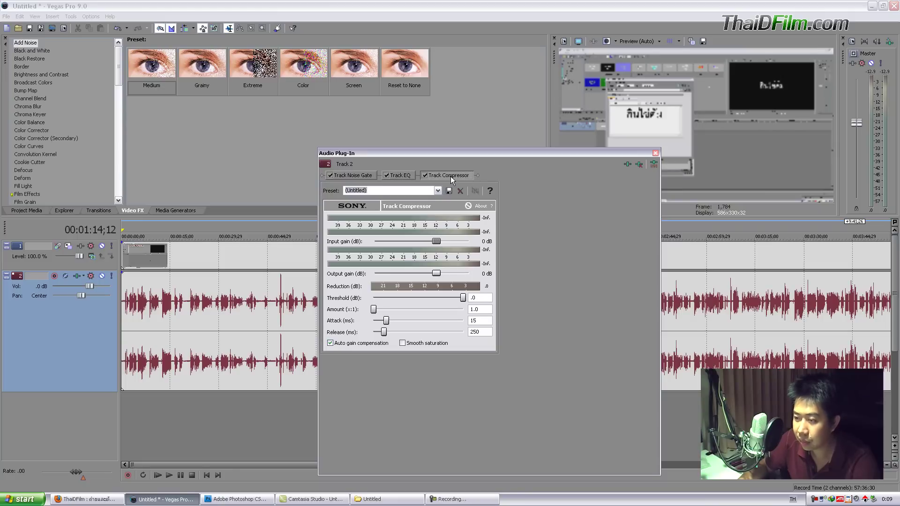
{"action": "left_click", "coordinate": [641, 166]}
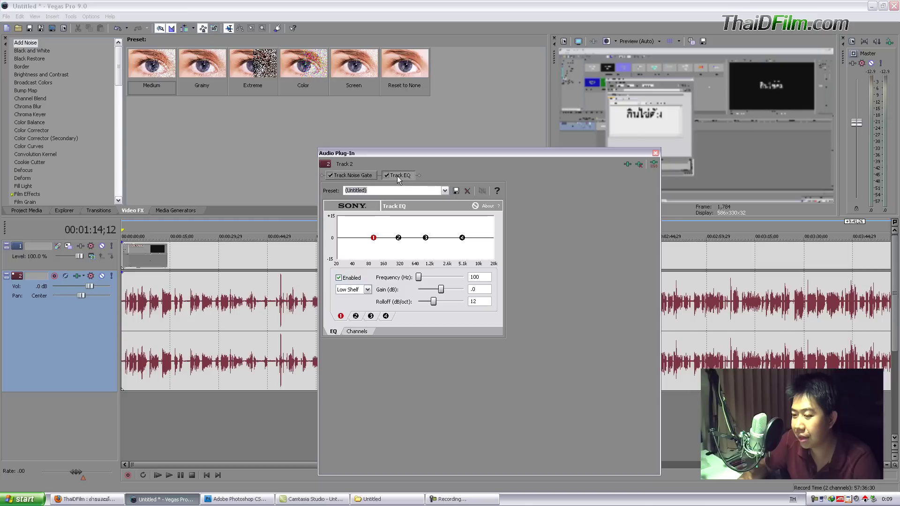
{"action": "left_click", "coordinate": [399, 238]}
{"action": "left_click_drag", "start_coordinate": [393, 240], "coordinate": [392, 254]}
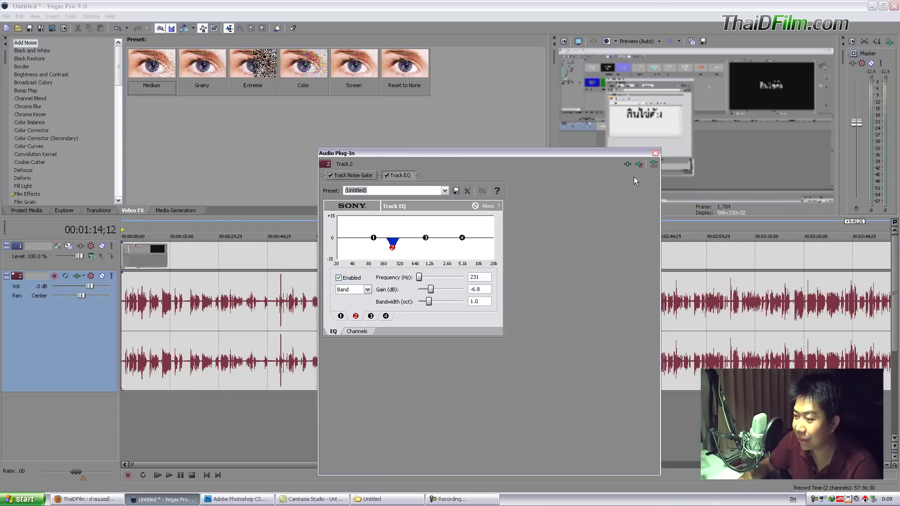
Step: Add the L3-LL MultiMaximizer Stereo VST plug-in to track 2's effects chain and move its window clear of the preceding waveform
{"action": "left_click", "coordinate": [628, 165]}
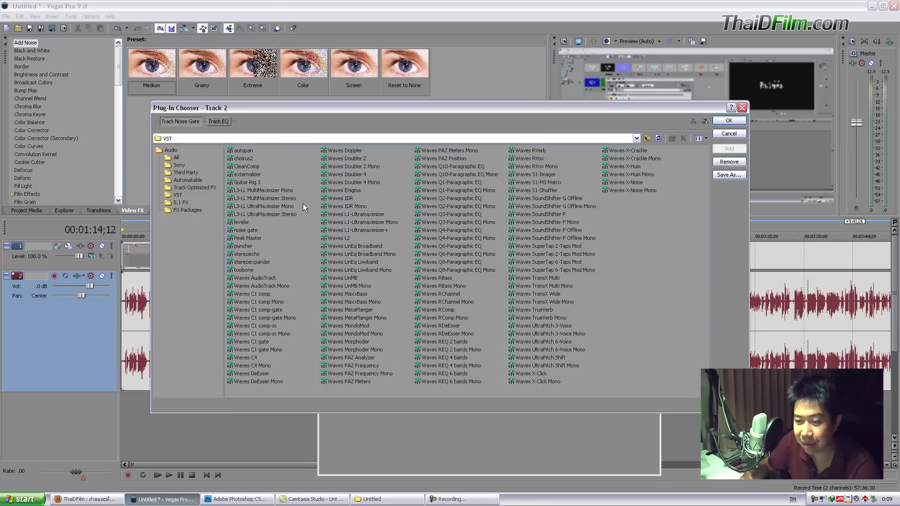
{"action": "left_click", "coordinate": [252, 199]}
{"action": "double_click", "coordinate": [255, 199]}
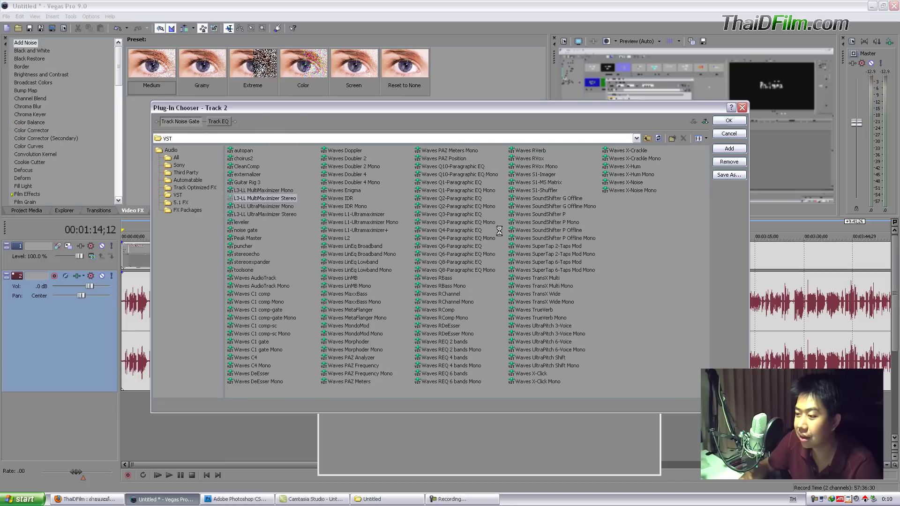
{"action": "left_click", "coordinate": [724, 123]}
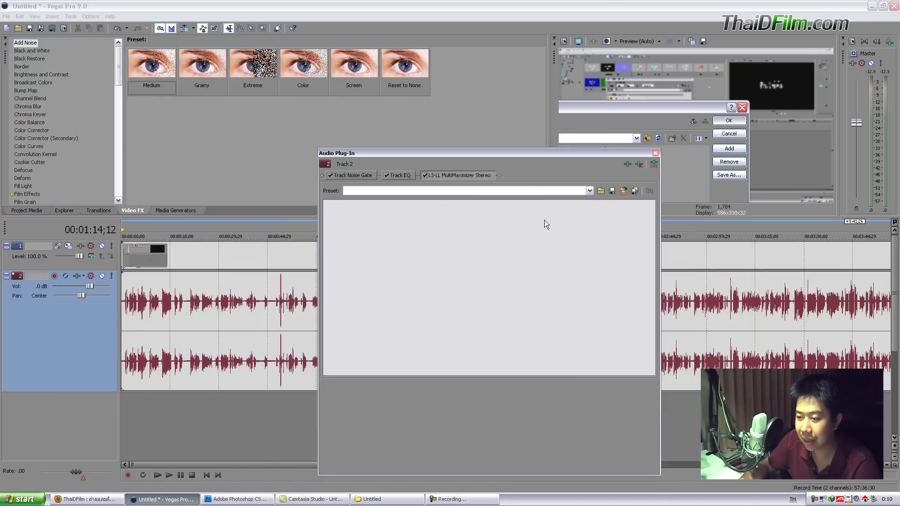
{"action": "left_click_drag", "start_coordinate": [486, 151], "coordinate": [566, 92]}
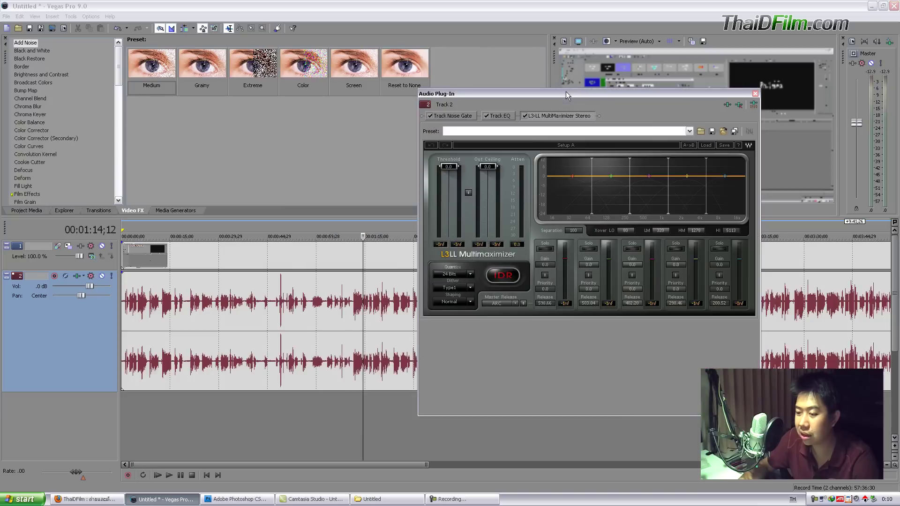
Step: Play the audio from about 1:04 and lower the L3-LL MultiMaximizer threshold to -10.4 dB
{"action": "left_click", "coordinate": [310, 415]}
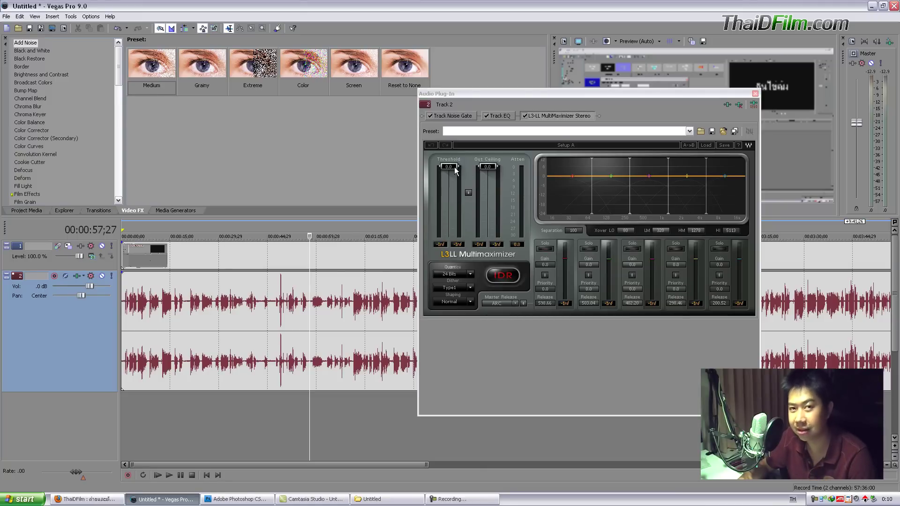
{"action": "left_click", "coordinate": [284, 416]}
{"action": "left_click", "coordinate": [331, 417]}
{"action": "key", "text": "space"}
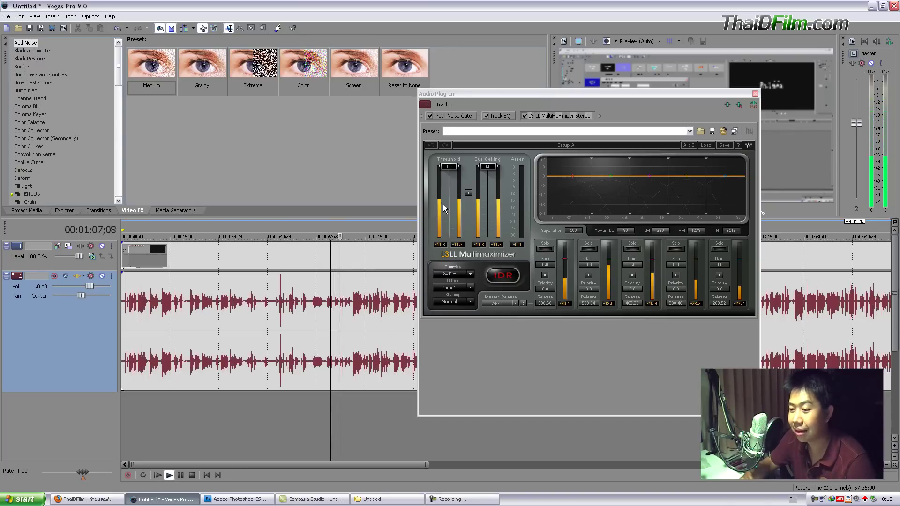
{"action": "mouse_move", "coordinate": [449, 189]}
{"action": "left_mouse_down"}
{"action": "mouse_move", "coordinate": [448, 174]}
{"action": "mouse_move", "coordinate": [449, 192]}
{"action": "left_mouse_up"}
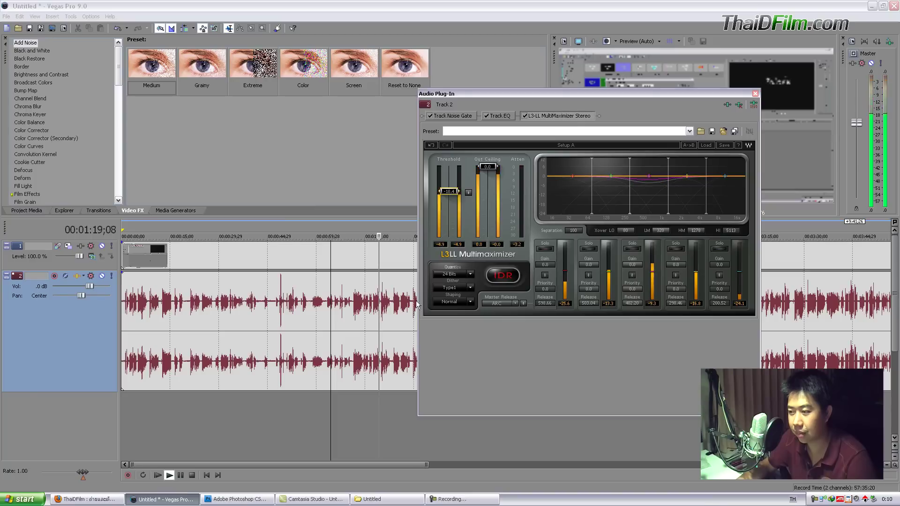
{"action": "left_click", "coordinate": [363, 405]}
{"action": "key", "text": "space"}
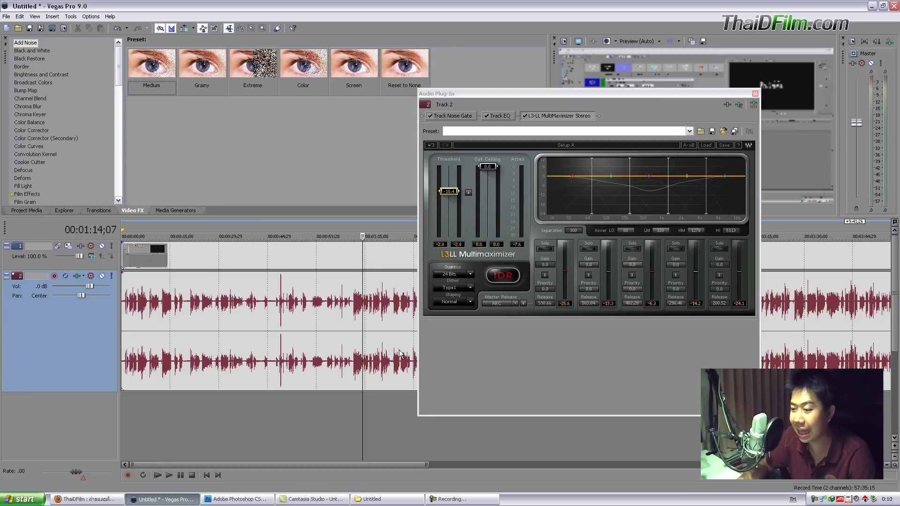
Step: Play the maximized audio from about 1:11 and again slightly further on to check its loudness
{"action": "left_click", "coordinate": [353, 398]}
{"action": "key", "text": "space"}
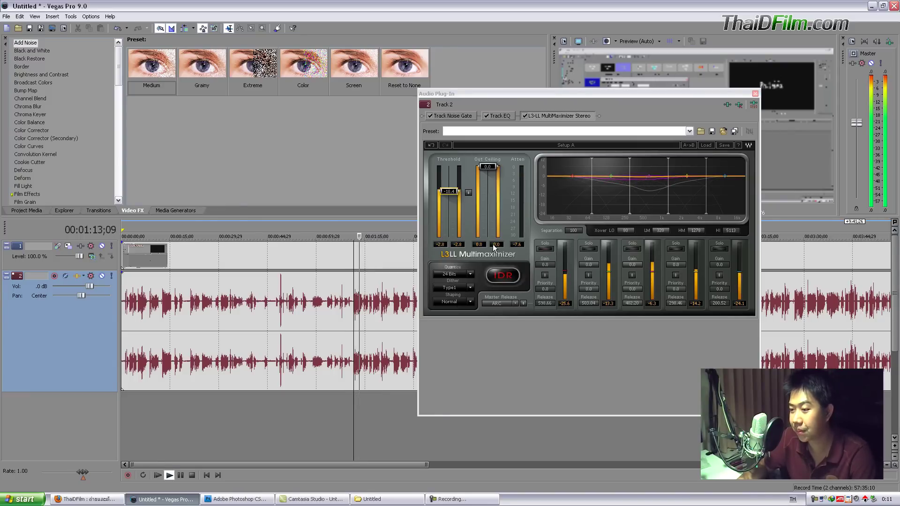
{"action": "key", "text": "space"}
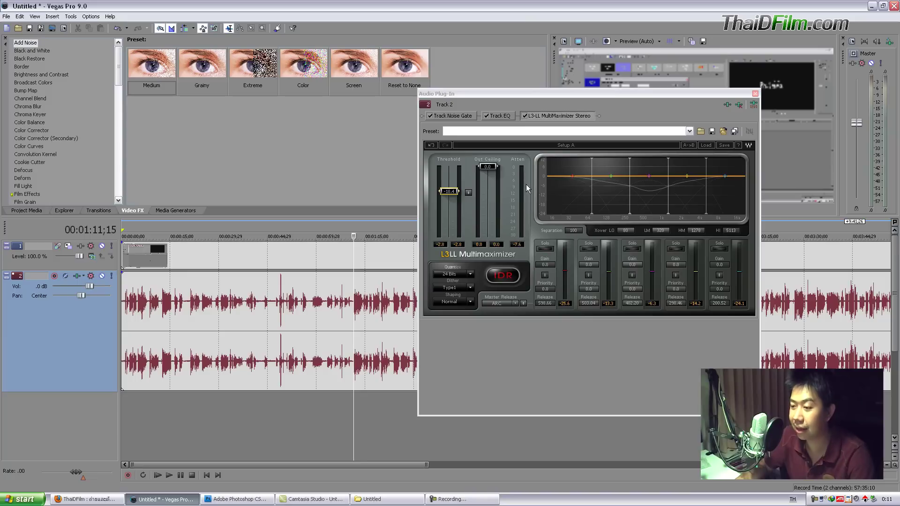
{"action": "left_click", "coordinate": [371, 411]}
{"action": "key", "text": "space"}
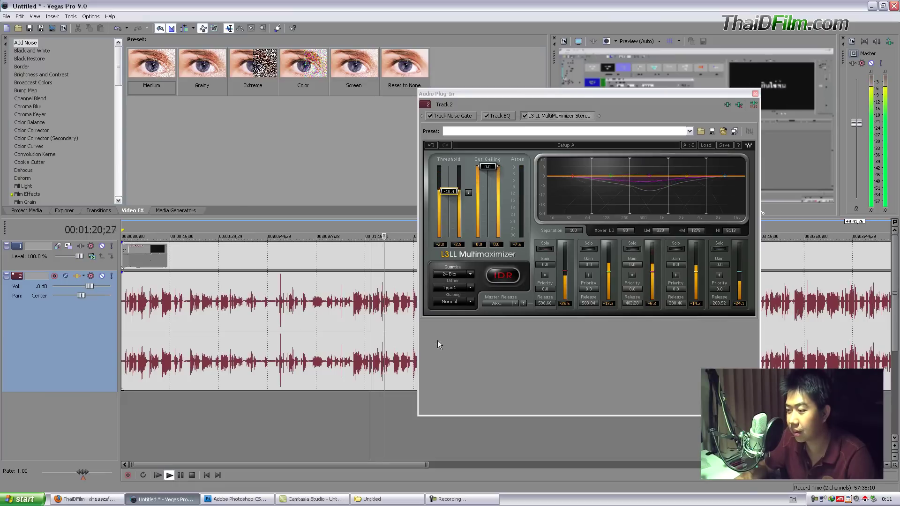
{"action": "key", "text": "space"}
Step: Compare the maximized sound at the isolated peak near 0:48 with the speech from about 1:10 and 1:14
{"action": "left_click", "coordinate": [278, 404]}
{"action": "key", "text": "space"}
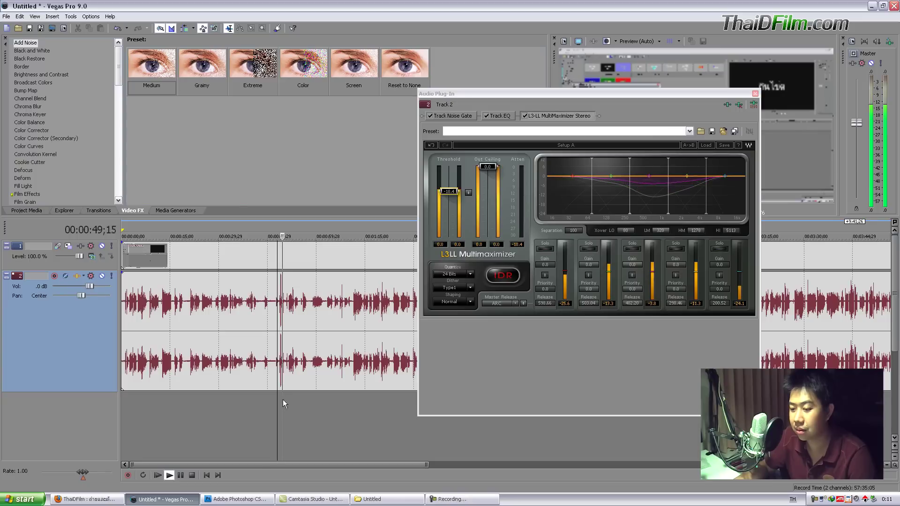
{"action": "left_click", "coordinate": [349, 401]}
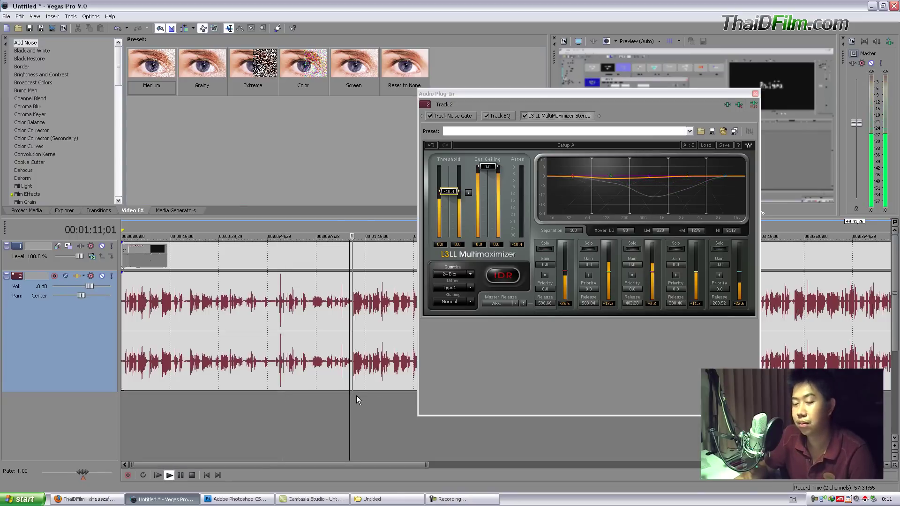
{"action": "key", "text": "space"}
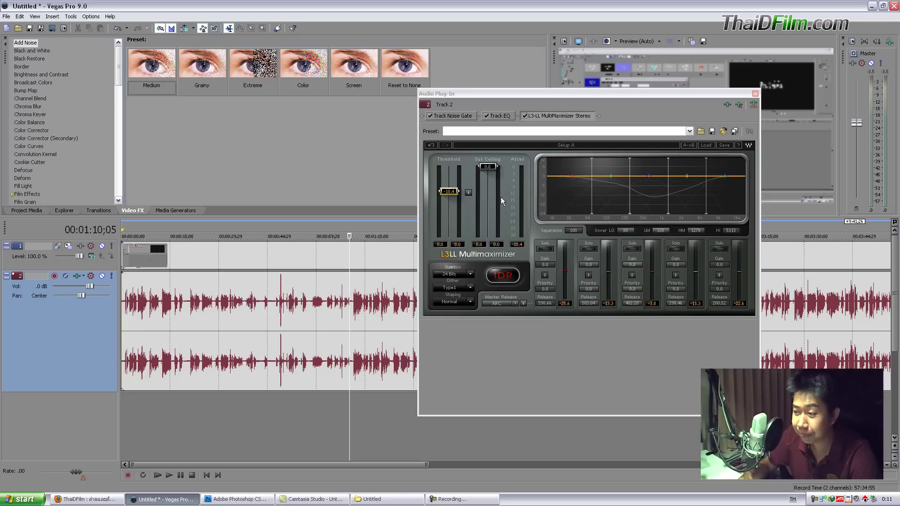
{"action": "left_click", "coordinate": [364, 405]}
{"action": "key", "text": "space"}
{"action": "key", "text": "space"}
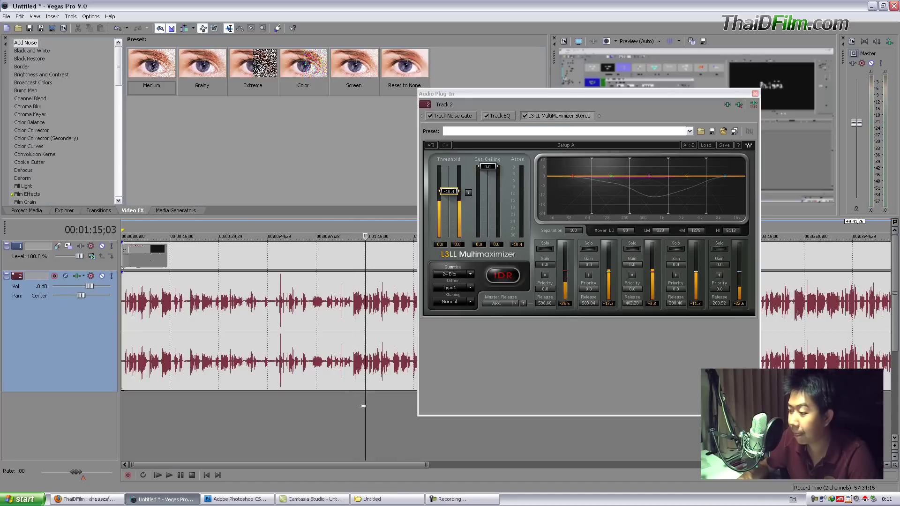
Step: Move the plug-in window off the later part of the timeline, place the cursor at about 2:51 and show the whole project
{"action": "left_click_drag", "start_coordinate": [595, 96], "coordinate": [388, 106]}
{"action": "left_click", "coordinate": [678, 403]}
{"action": "scroll", "coordinate": [678, 403], "scroll_direction": "down", "scroll_amount": 3}
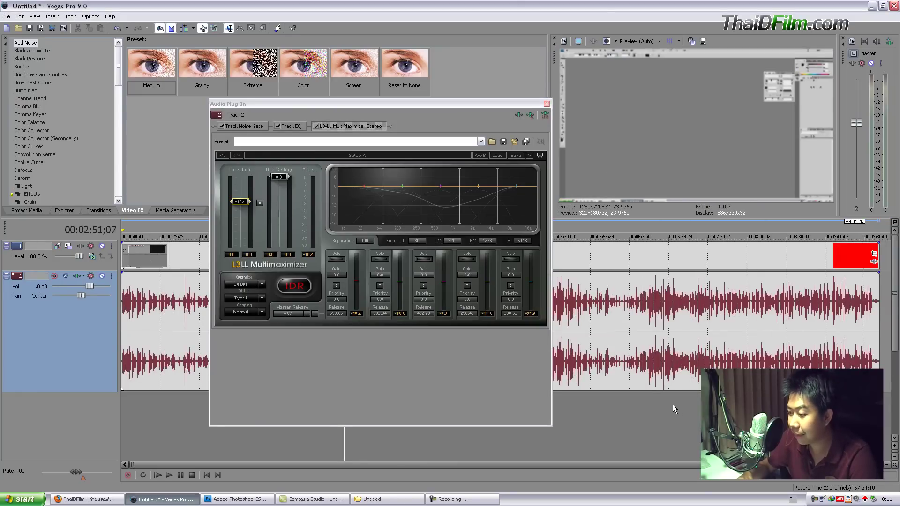
Step: Zoom in on the quiet pause near 6:23, uncover it from the plug-in window and play it to hear the background noise
{"action": "left_click", "coordinate": [622, 405]}
{"action": "scroll", "coordinate": [622, 405], "scroll_direction": "up", "scroll_amount": 3}
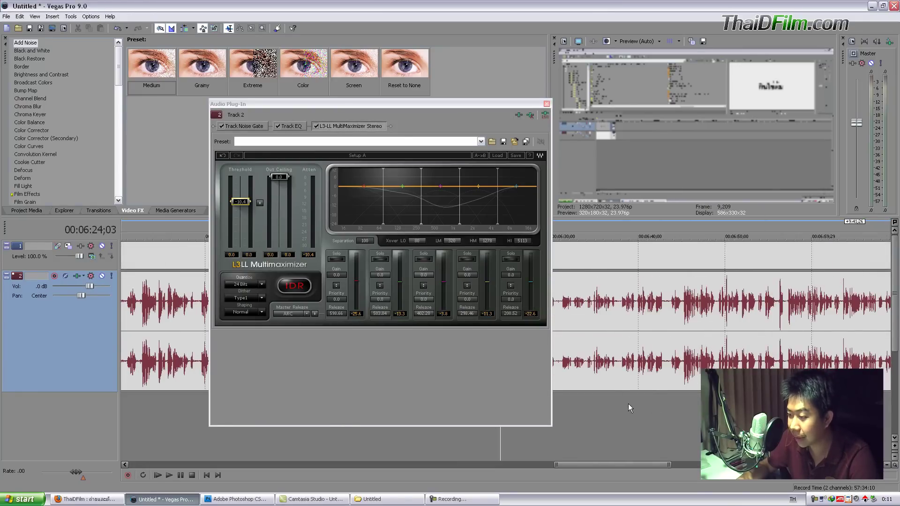
{"action": "left_click_drag", "start_coordinate": [495, 104], "coordinate": [366, 112]}
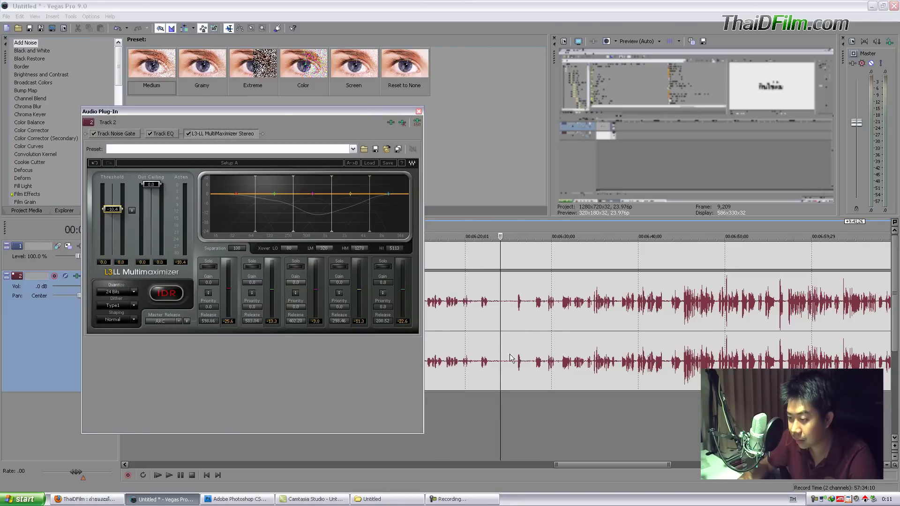
{"action": "left_click", "coordinate": [495, 405]}
{"action": "key", "text": "space"}
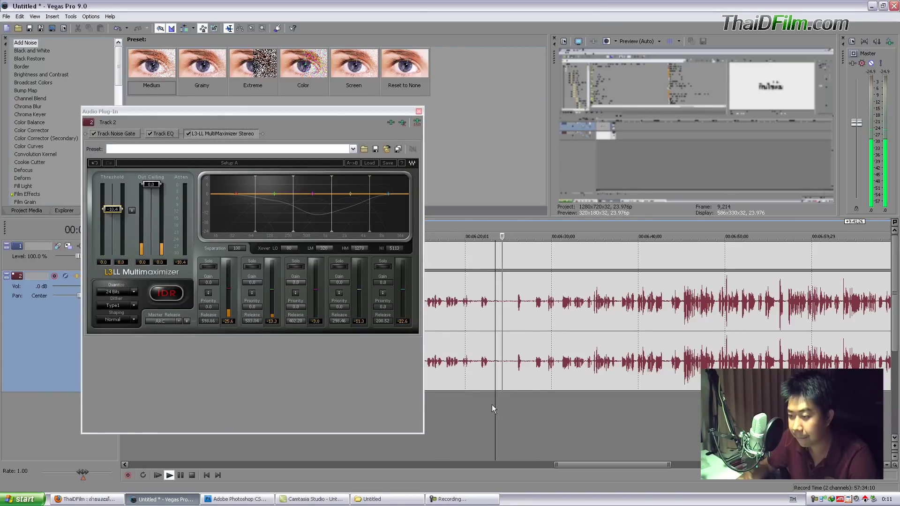
{"action": "key", "text": "space"}
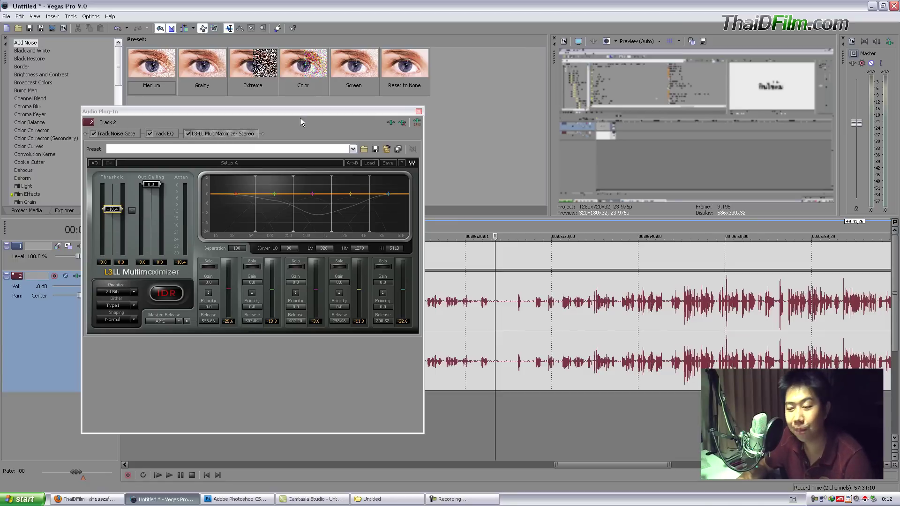
Step: Add the Waves X-Noise VST plug-in to track 2's audio effect chain
{"action": "left_click_drag", "start_coordinate": [295, 110], "coordinate": [263, 95]}
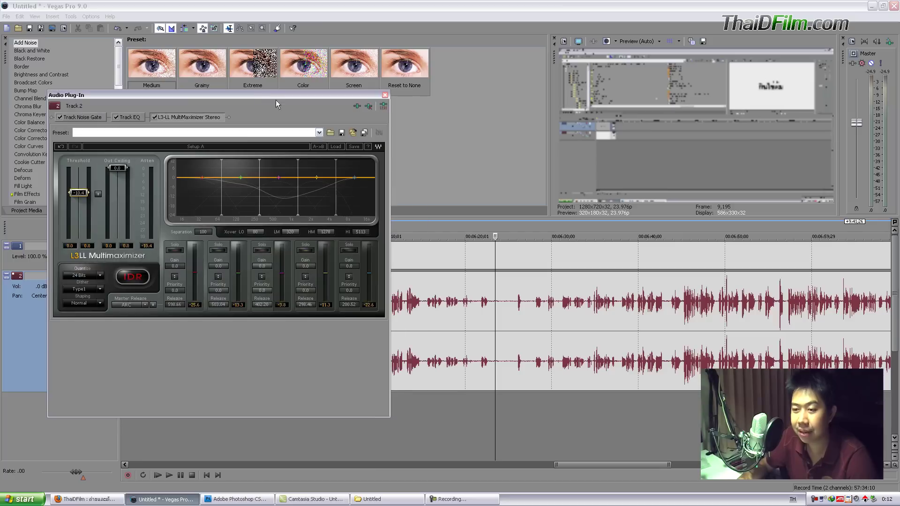
{"action": "left_click", "coordinate": [357, 106]}
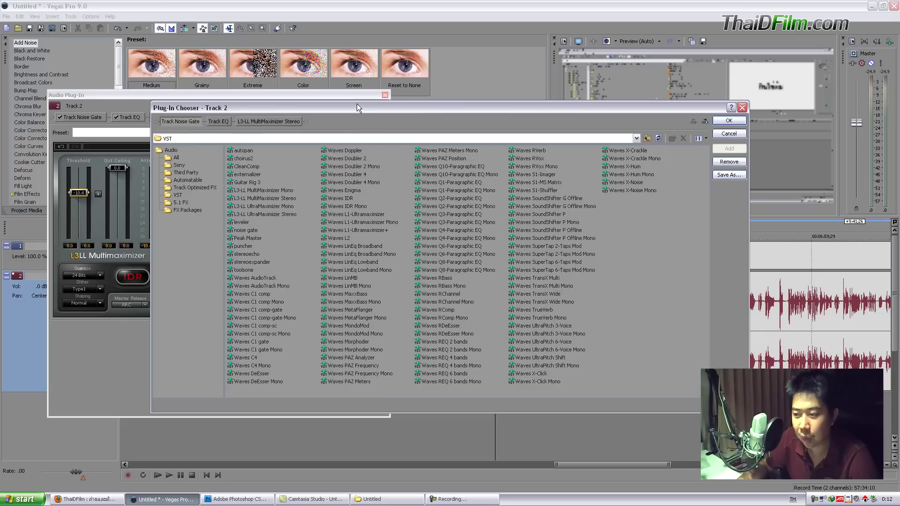
{"action": "left_click", "coordinate": [623, 182]}
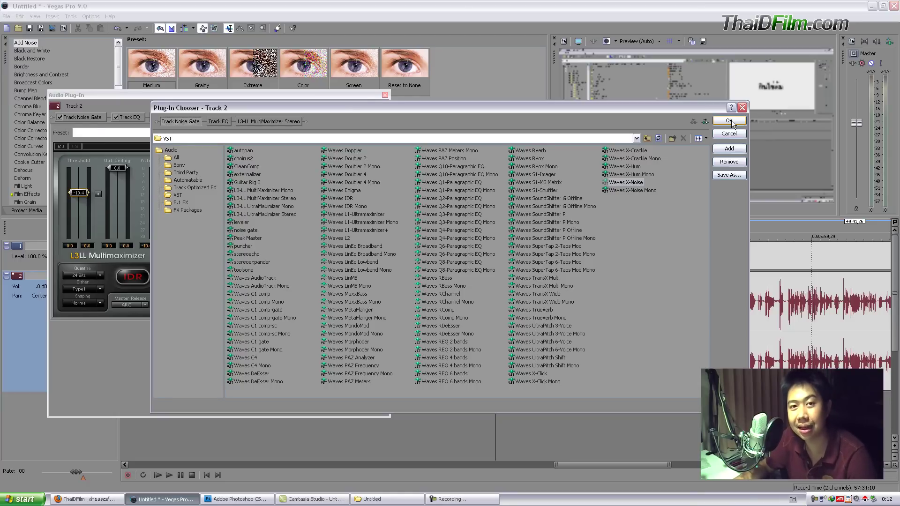
{"action": "left_click", "coordinate": [731, 121]}
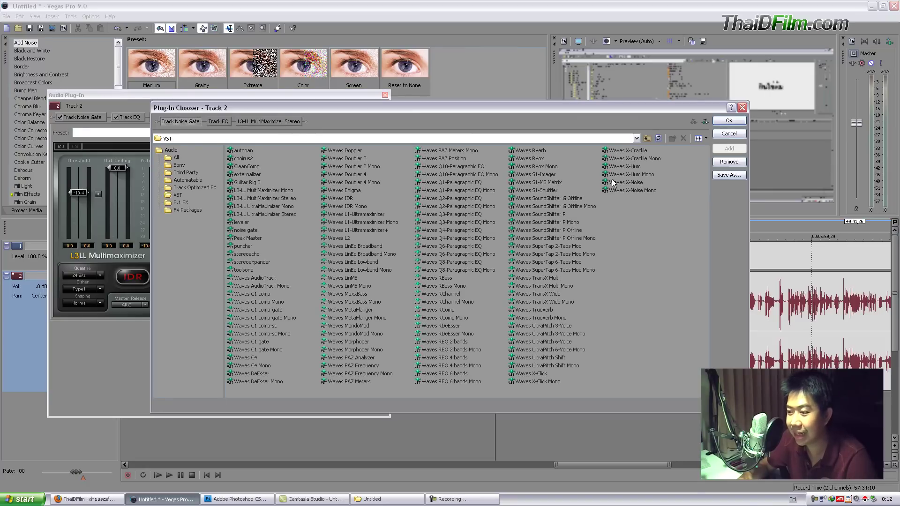
{"action": "double_click", "coordinate": [613, 182]}
{"action": "left_click", "coordinate": [729, 121]}
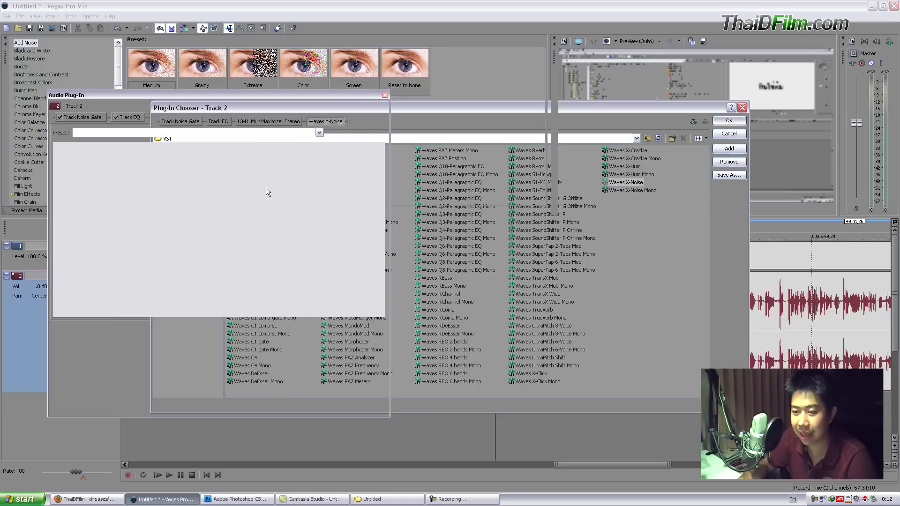
Step: Compare the X-Noise and L3-LL MultiMaximizer plug-ins and move X-Noise behind the maximizer at the end of the chain
{"action": "left_click_drag", "start_coordinate": [250, 96], "coordinate": [288, 99]}
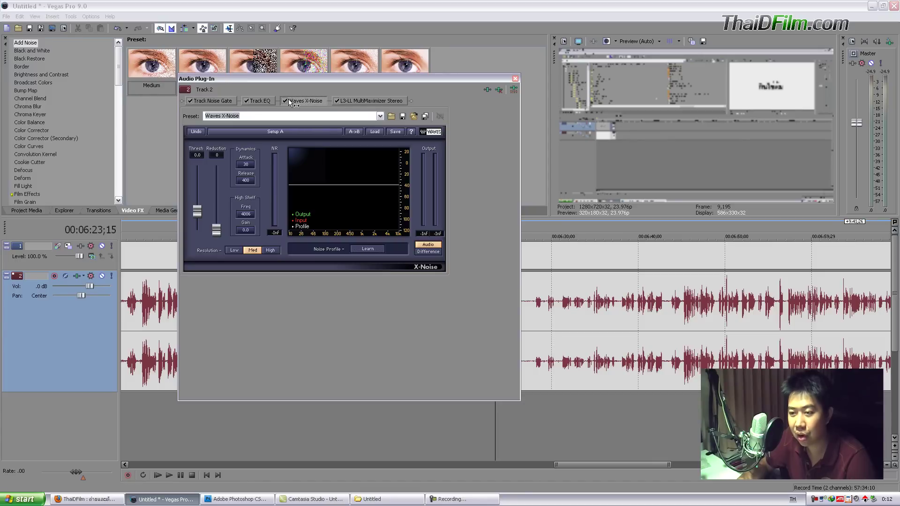
{"action": "left_click", "coordinate": [378, 102]}
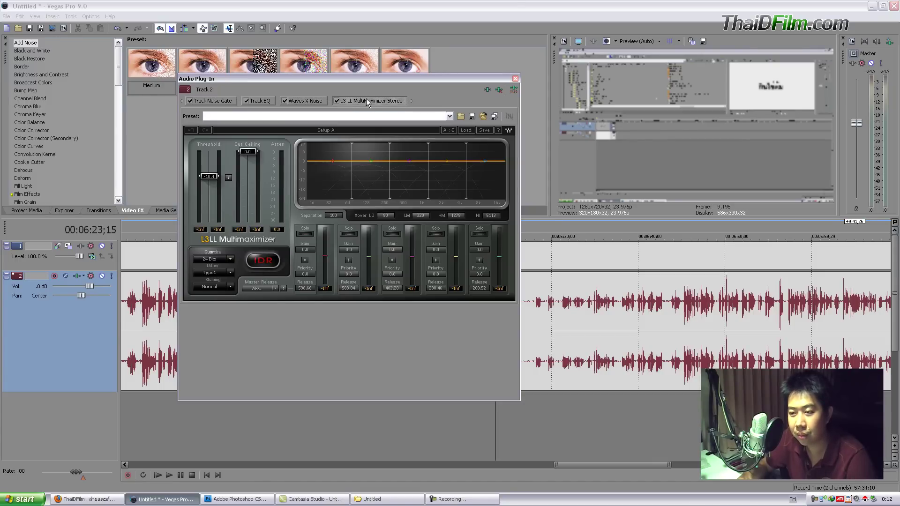
{"action": "left_click", "coordinate": [298, 101]}
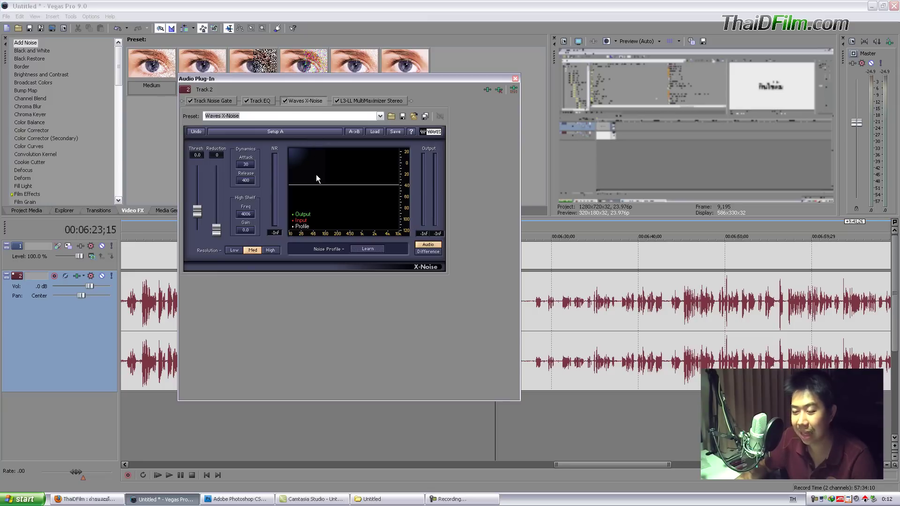
{"action": "left_click", "coordinate": [356, 102]}
{"action": "left_click_drag", "start_coordinate": [303, 101], "coordinate": [399, 100]}
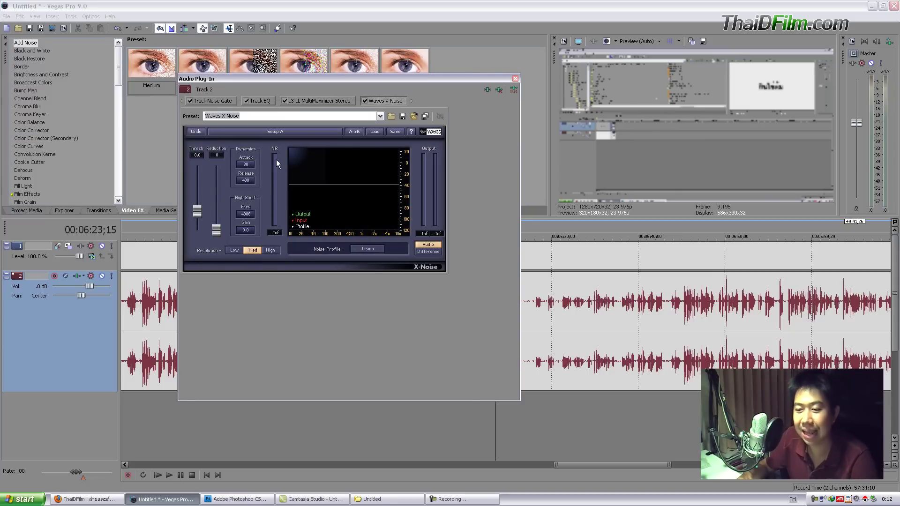
Step: Uncover the pause near 6:23 and play it to listen to the noise with X-Noise in the chain
{"action": "left_click_drag", "start_coordinate": [418, 79], "coordinate": [345, 71]}
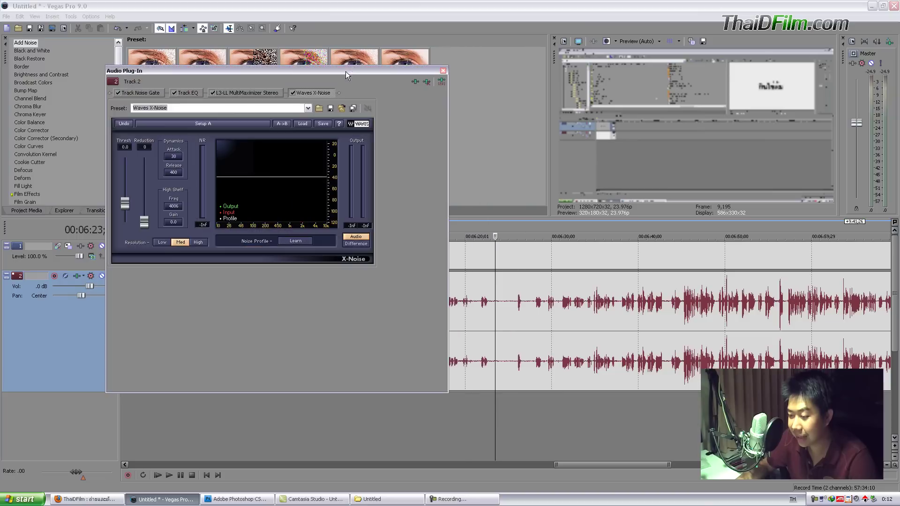
{"action": "left_click", "coordinate": [490, 402]}
{"action": "key", "text": "space"}
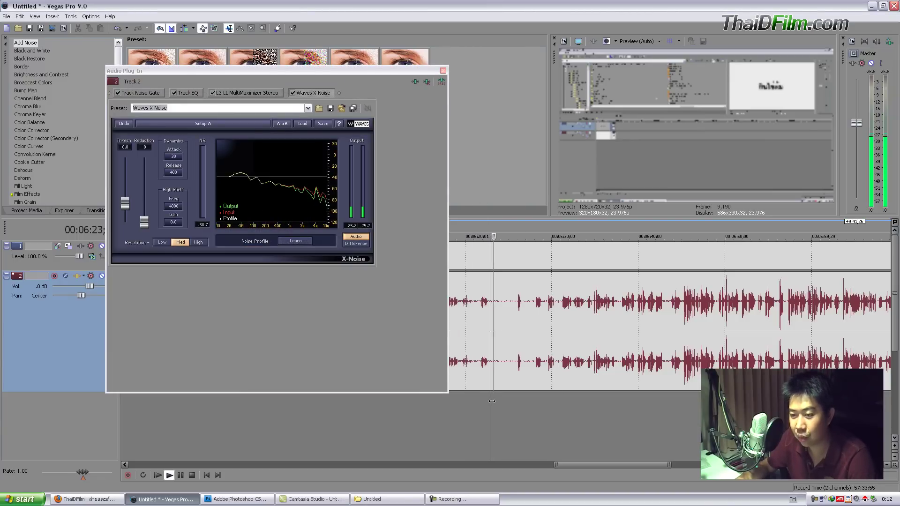
{"action": "key", "text": "space"}
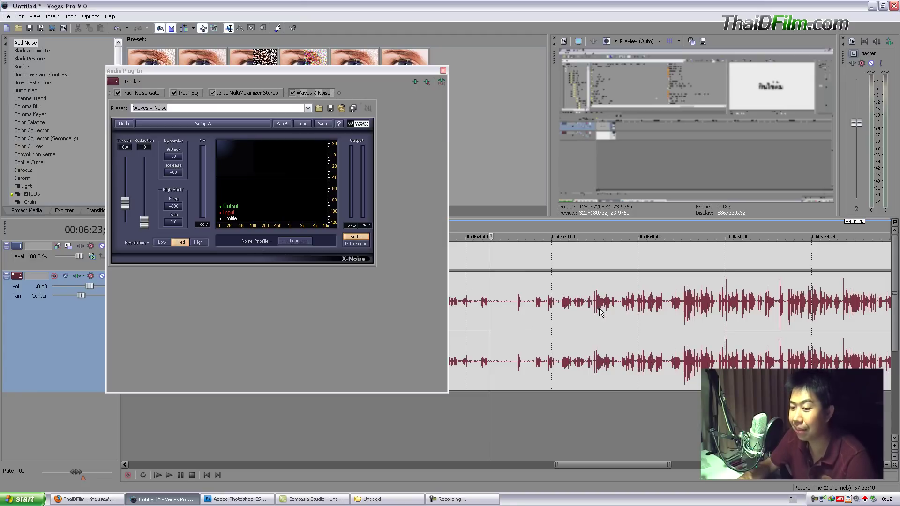
Step: Have X-Noise learn a noise profile by playing the speech-free pause at about 6:23
{"action": "left_click", "coordinate": [294, 241]}
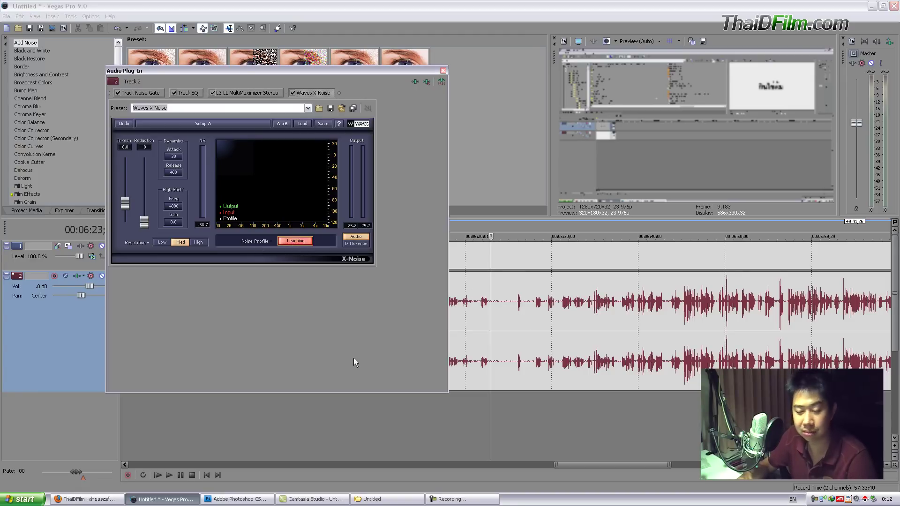
{"action": "left_click", "coordinate": [491, 407]}
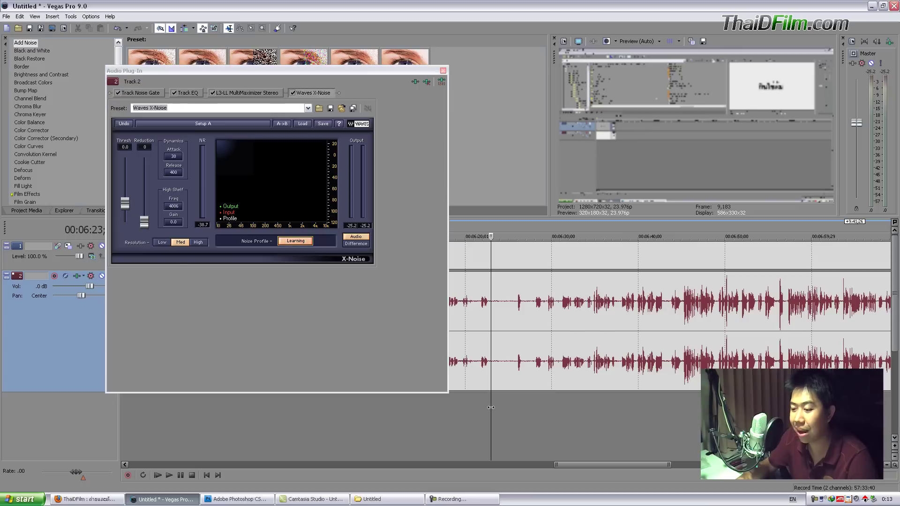
{"action": "key", "text": "space"}
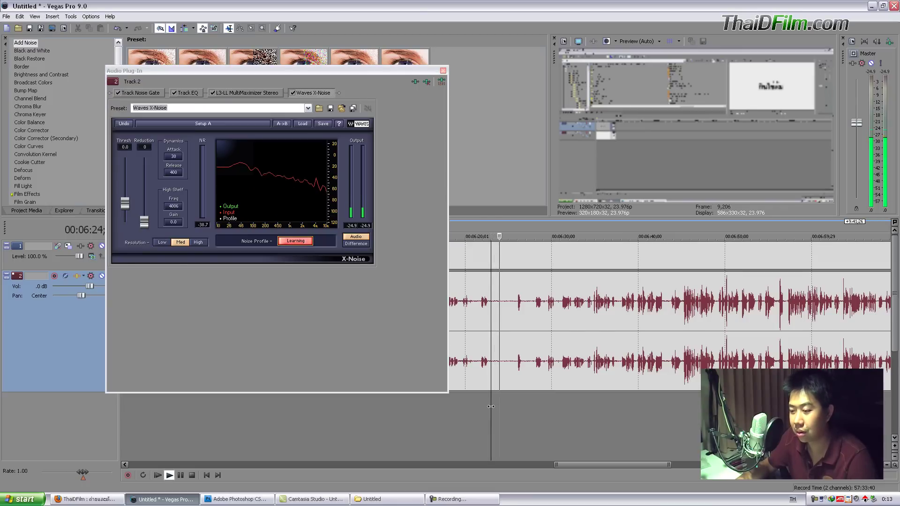
{"action": "key", "text": "space"}
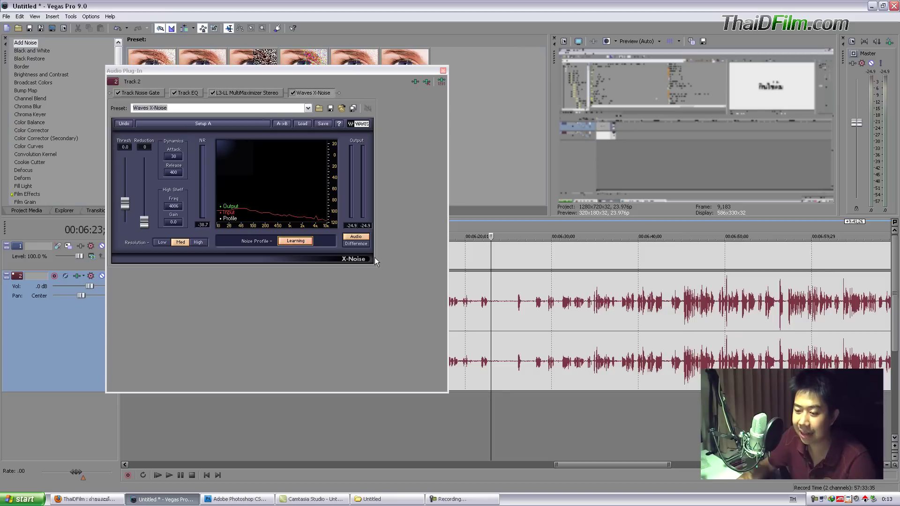
{"action": "left_click", "coordinate": [394, 342]}
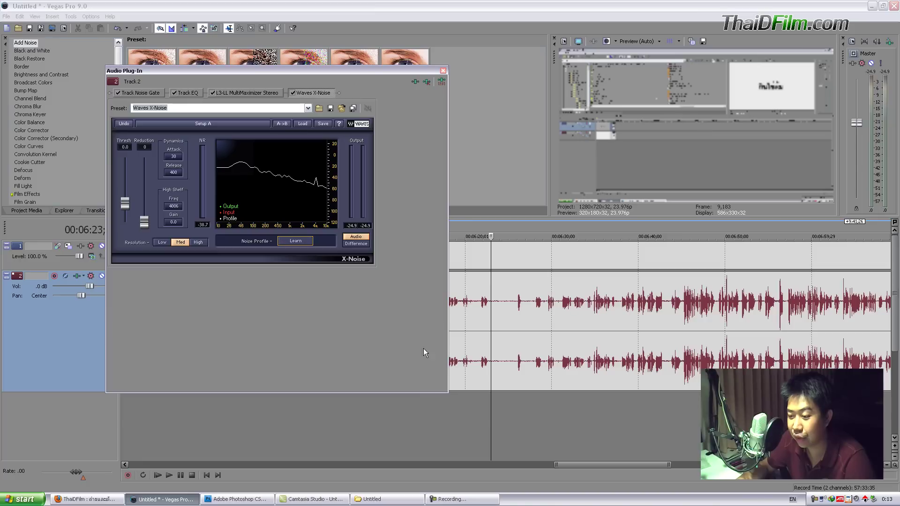
Step: Play from about 6:22 while raising the X-Noise reduction to 71 and threshold to 10.9, and place the cursor near 6:34
{"action": "left_click", "coordinate": [483, 403]}
{"action": "key", "text": "space"}
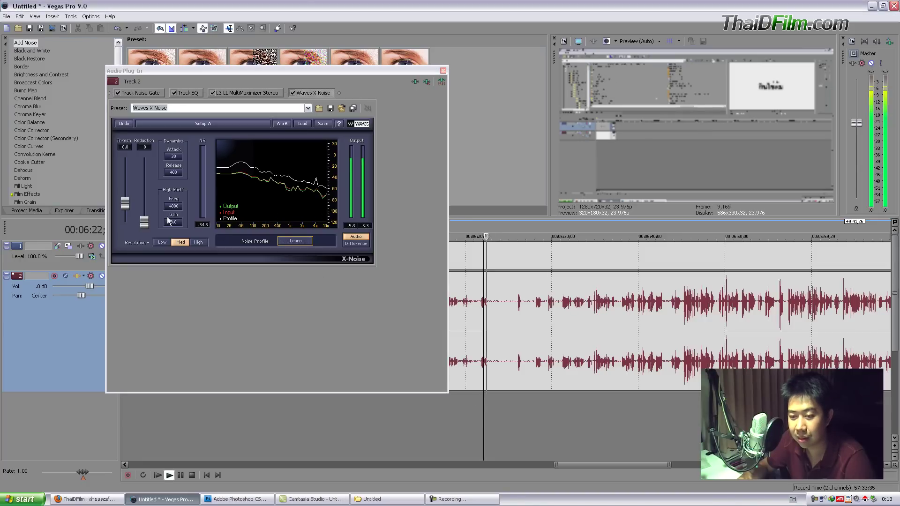
{"action": "left_click_drag", "start_coordinate": [145, 222], "coordinate": [145, 172]}
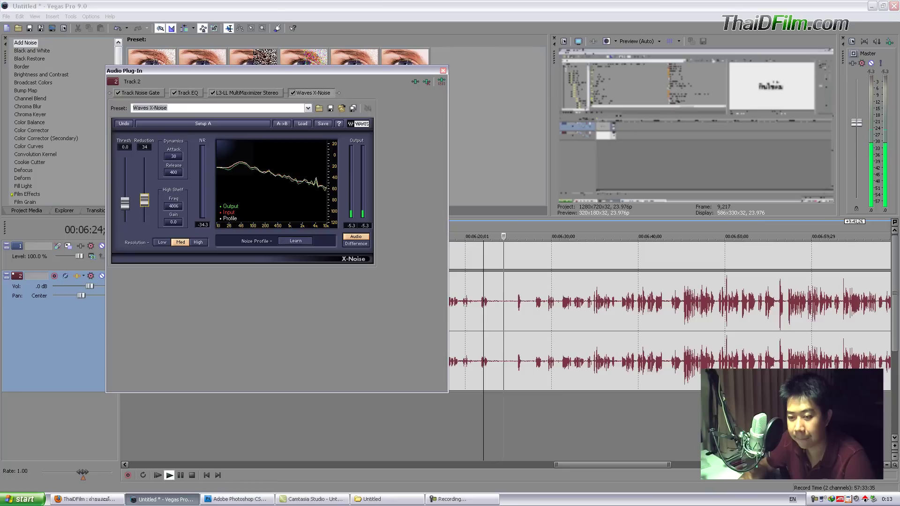
{"action": "left_click_drag", "start_coordinate": [125, 203], "coordinate": [144, 177]}
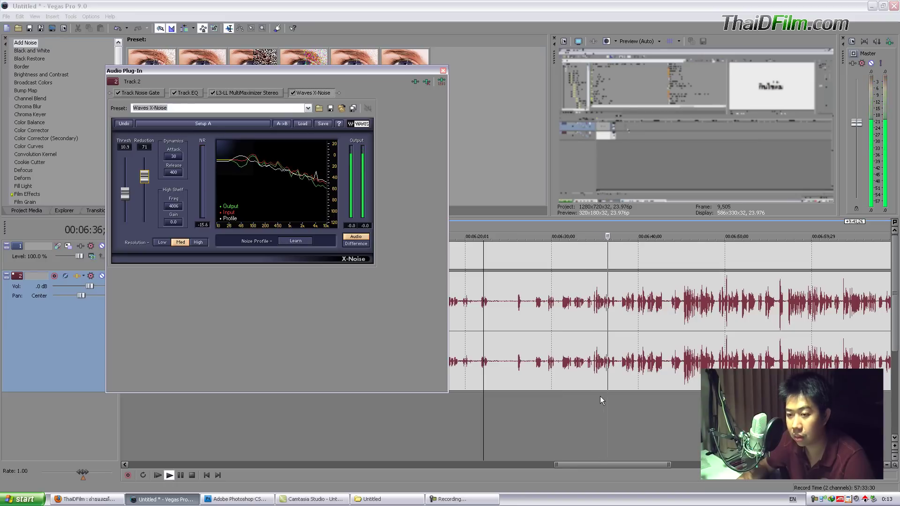
{"action": "left_click", "coordinate": [591, 412]}
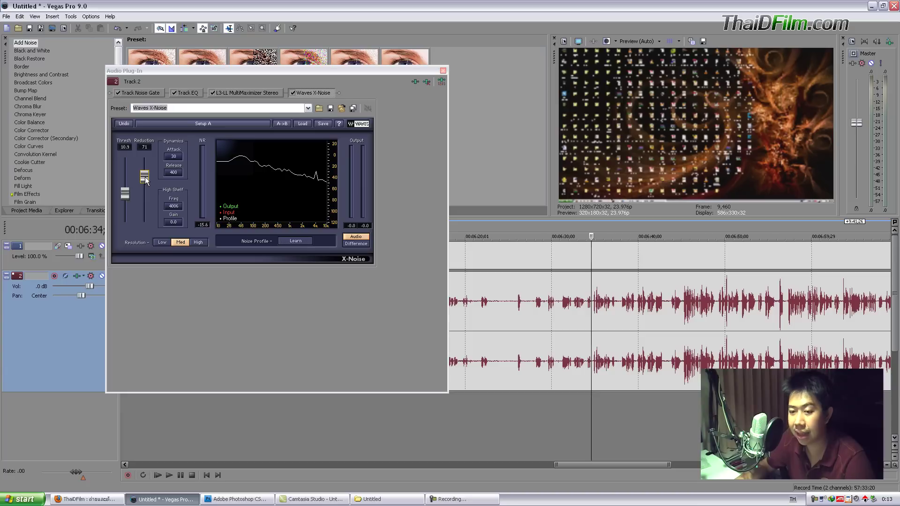
Step: Try an X-Noise reduction of 45 and listen to the speech from about 6:31
{"action": "left_click_drag", "start_coordinate": [146, 181], "coordinate": [146, 194]}
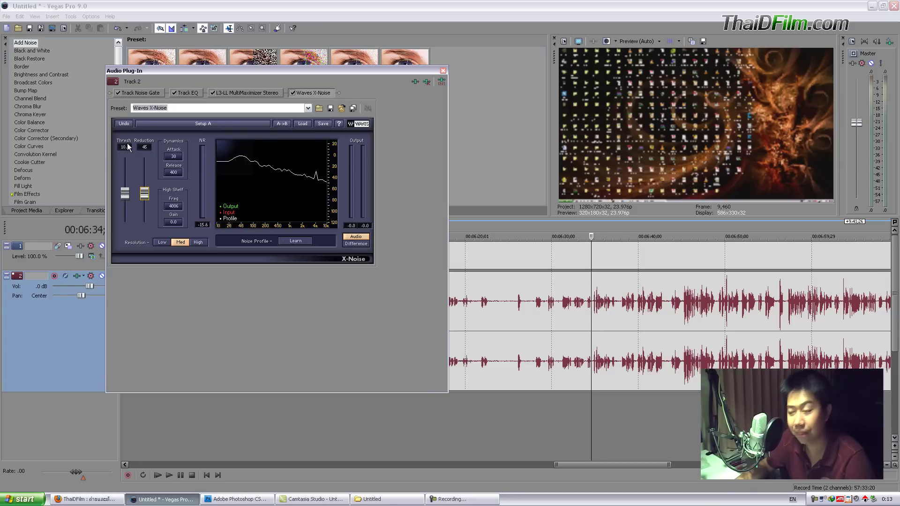
{"action": "left_click", "coordinate": [563, 409]}
{"action": "key", "text": "space"}
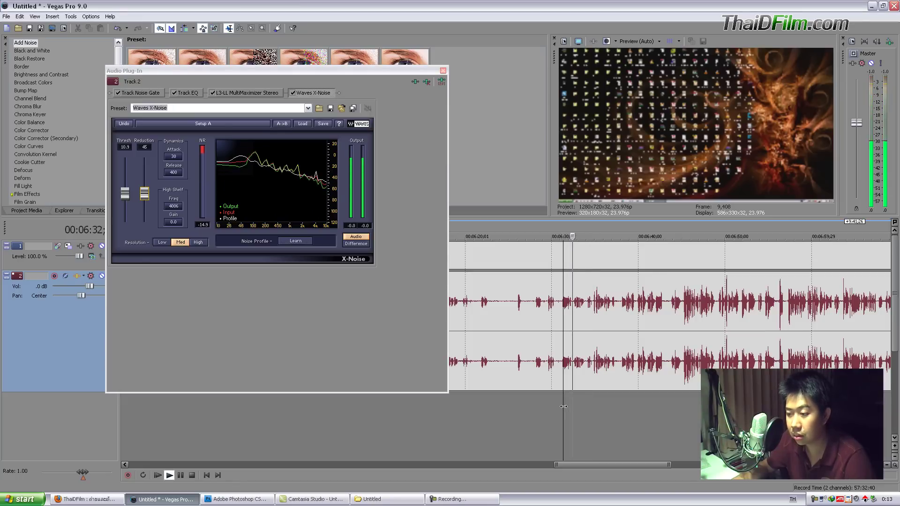
{"action": "key", "text": "space"}
Step: Raise the X-Noise reduction to 59, play from about 6:26 to judge it, and lower the reduction to 53
{"action": "left_click_drag", "start_coordinate": [144, 193], "coordinate": [144, 186]}
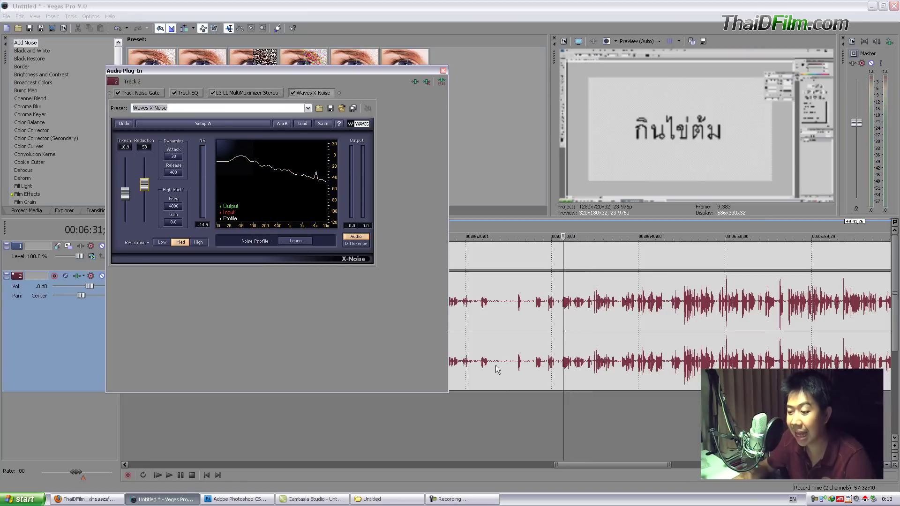
{"action": "left_click", "coordinate": [525, 411]}
{"action": "key", "text": "space"}
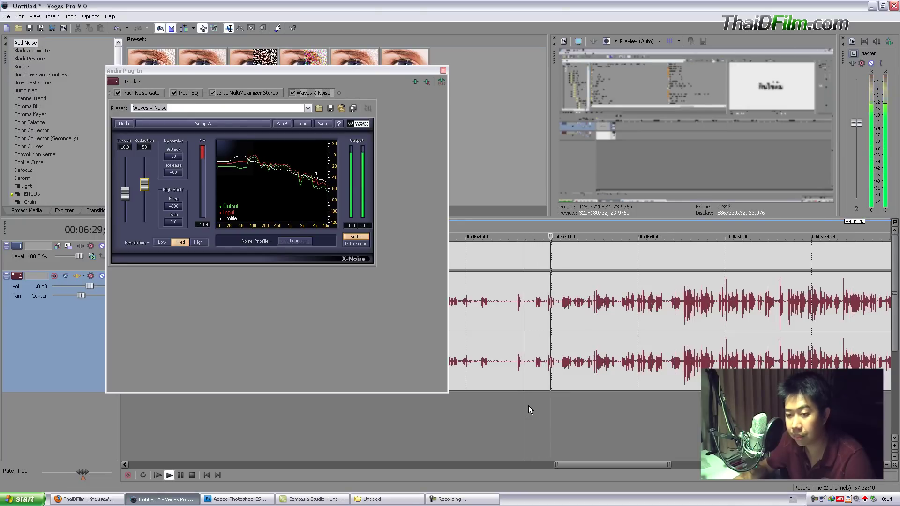
{"action": "key", "text": "space"}
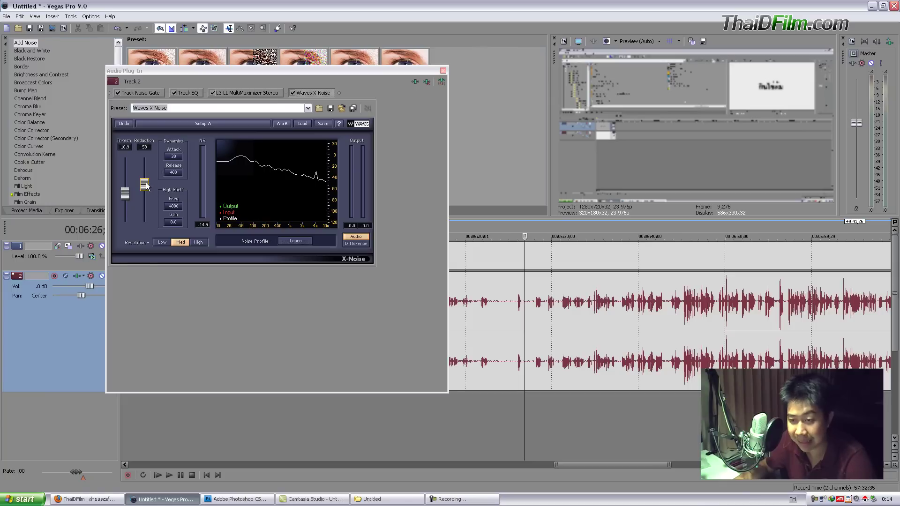
{"action": "key", "text": "F10"}
{"action": "left_click_drag", "start_coordinate": [145, 184], "coordinate": [144, 188]}
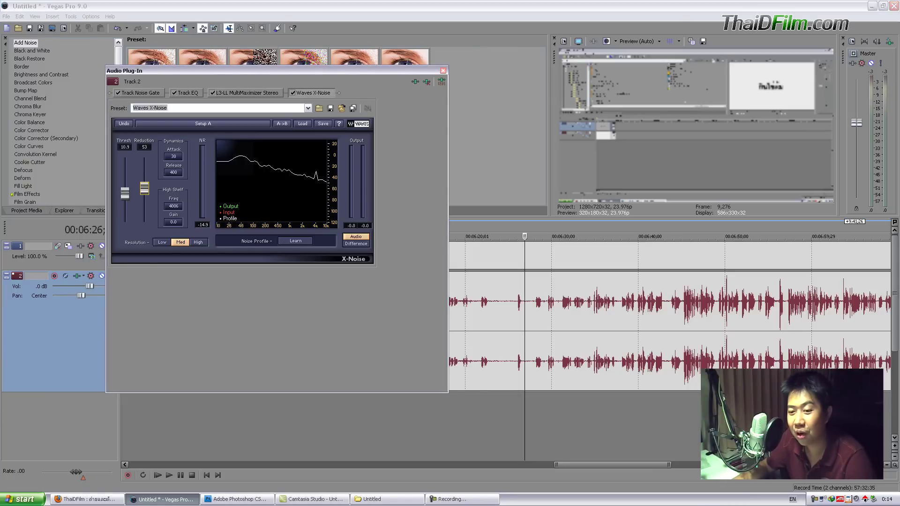